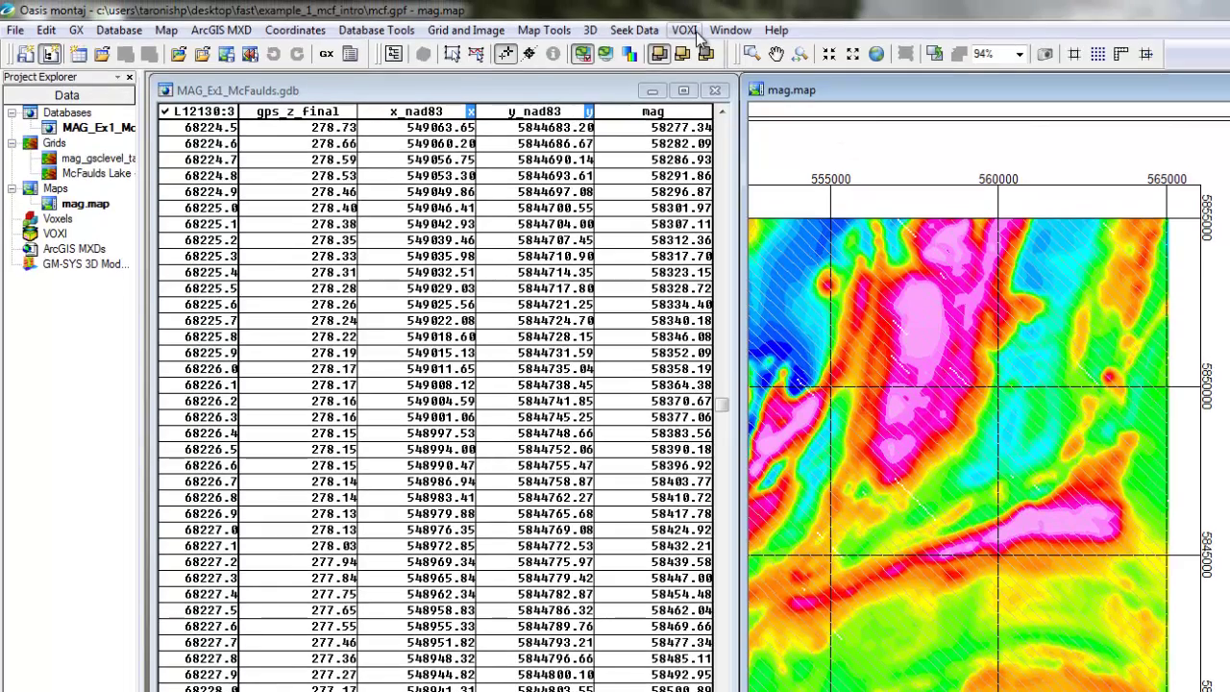
Step: Start a new VOXI from polygon named McFaulds_EastSouth
click(684, 12)
click(602, 52)
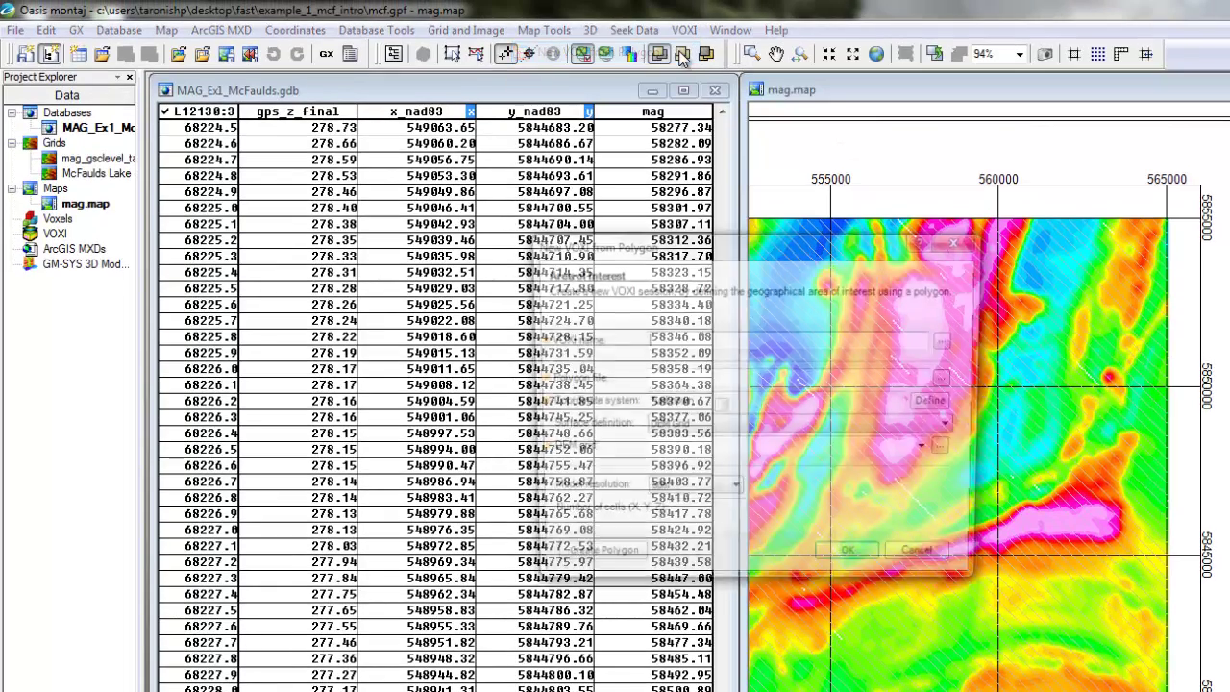
text(McFaulds_EastSouth)
key(Tab)
key(Tab)
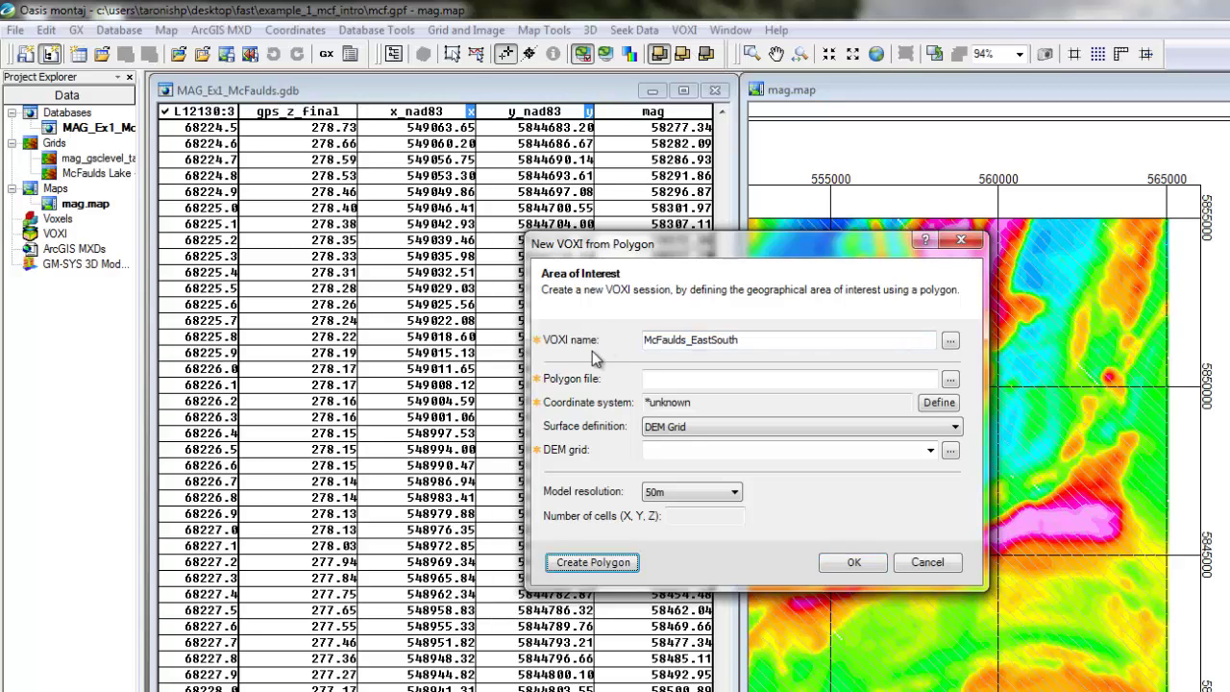
Step: Draw a four-corner polygon around the southeastern magnetic high and save it as McFaulds_EastSouth.ply
click(617, 573)
click(840, 467)
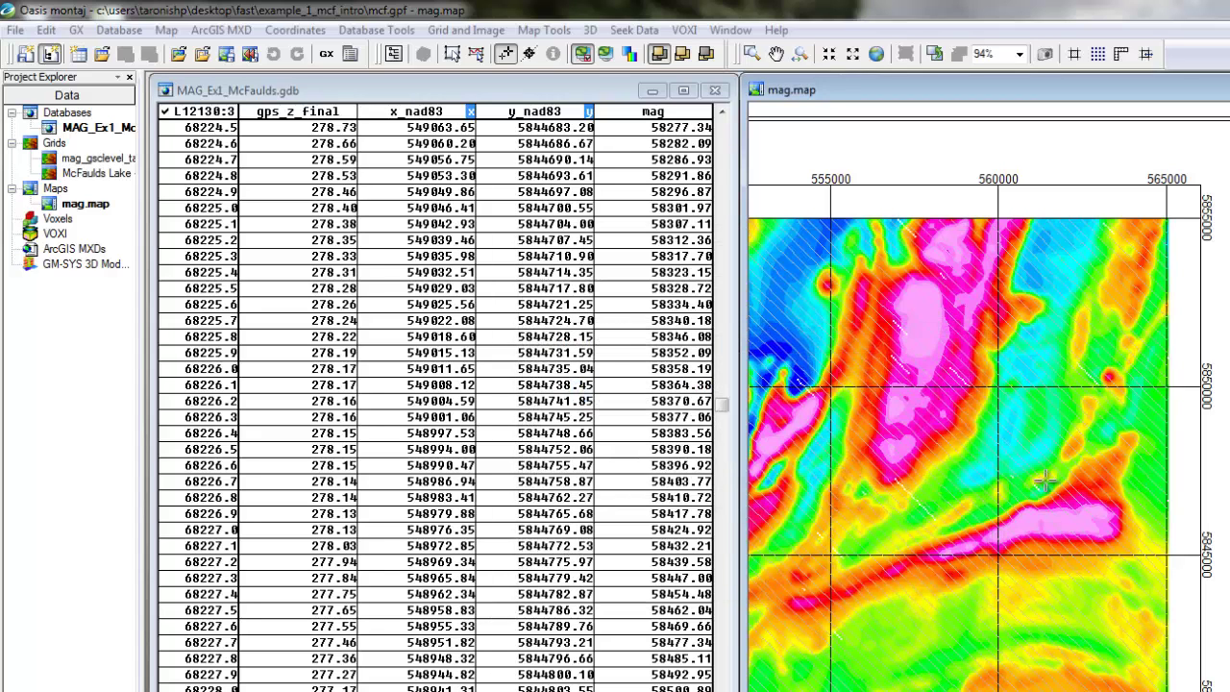
click(1113, 429)
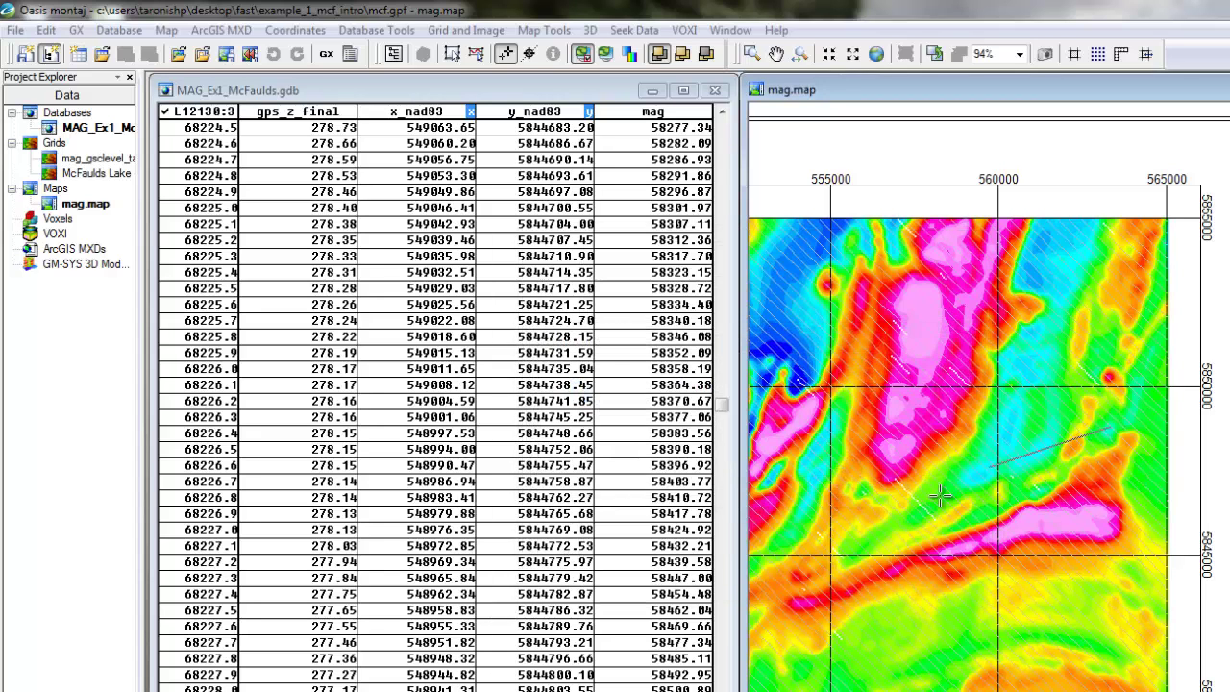
click(775, 568)
click(765, 626)
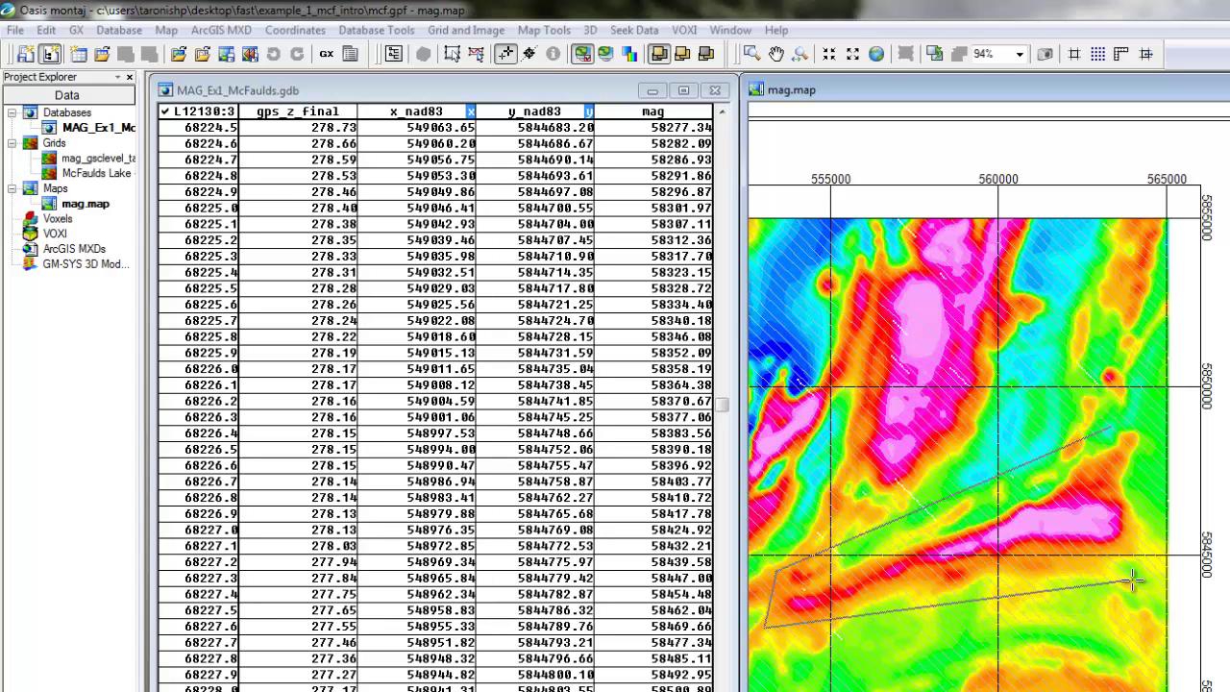
click(1138, 578)
right_click(1156, 413)
click(1191, 429)
click(973, 556)
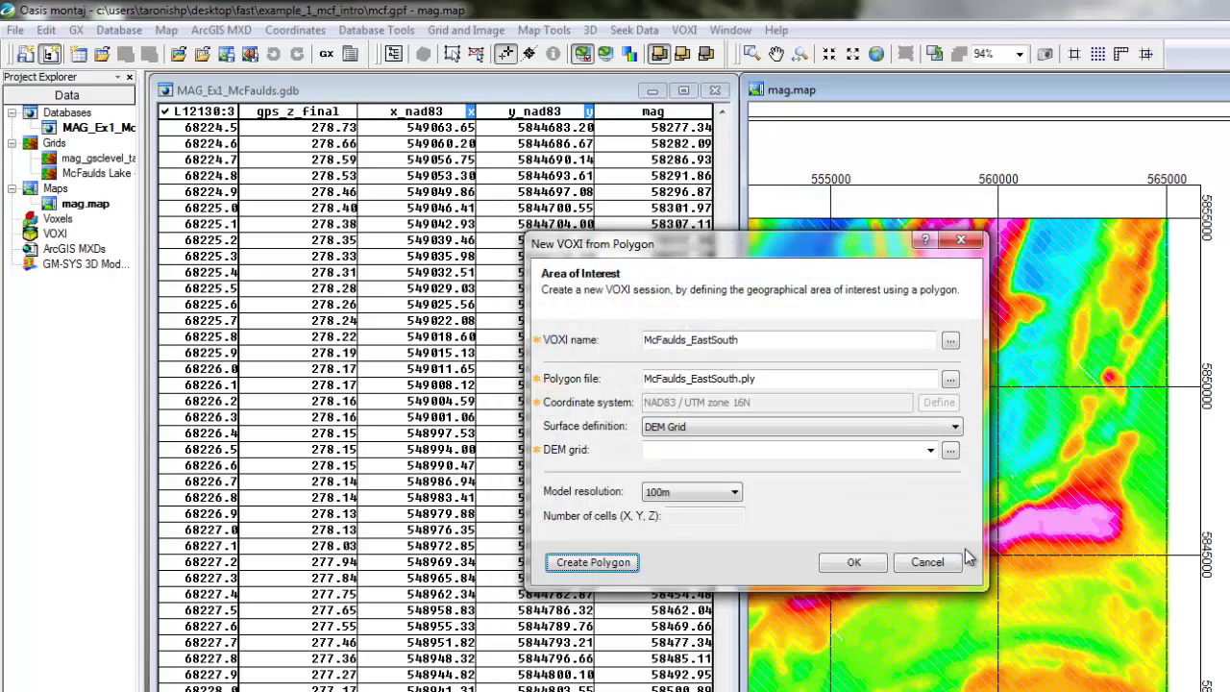
Step: Use the McFaulds Lake 10m DEM as the surface, set 250m model resolution, and create the VOXI
click(931, 451)
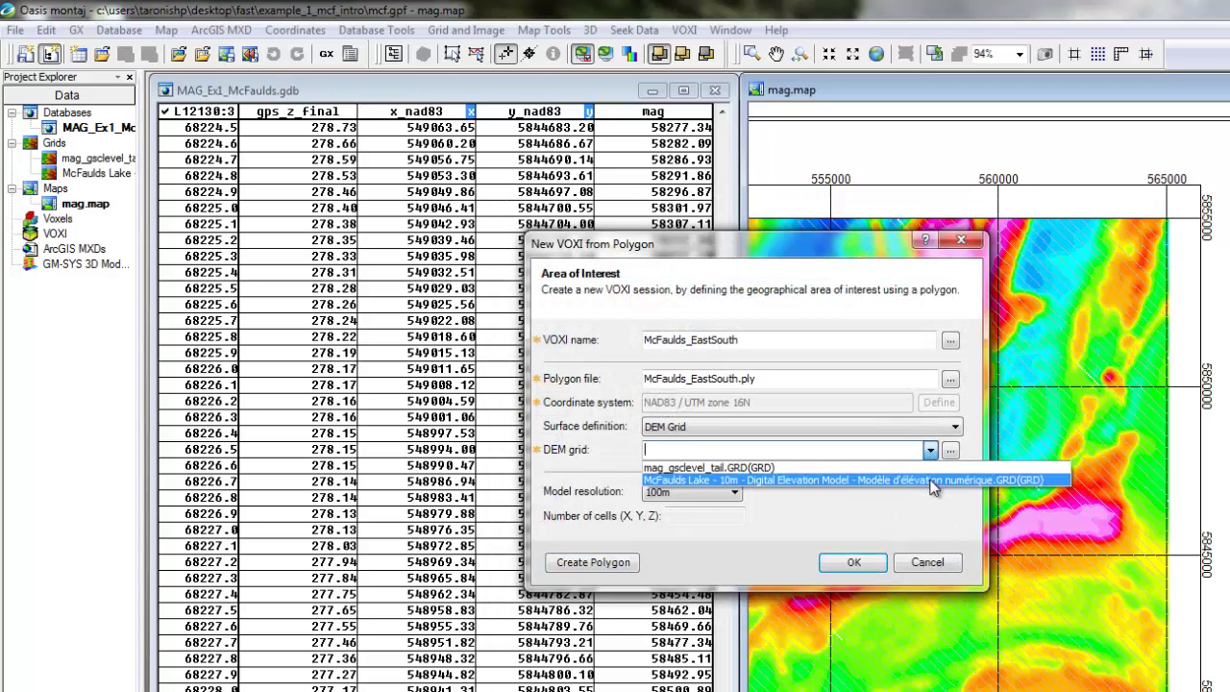
click(931, 480)
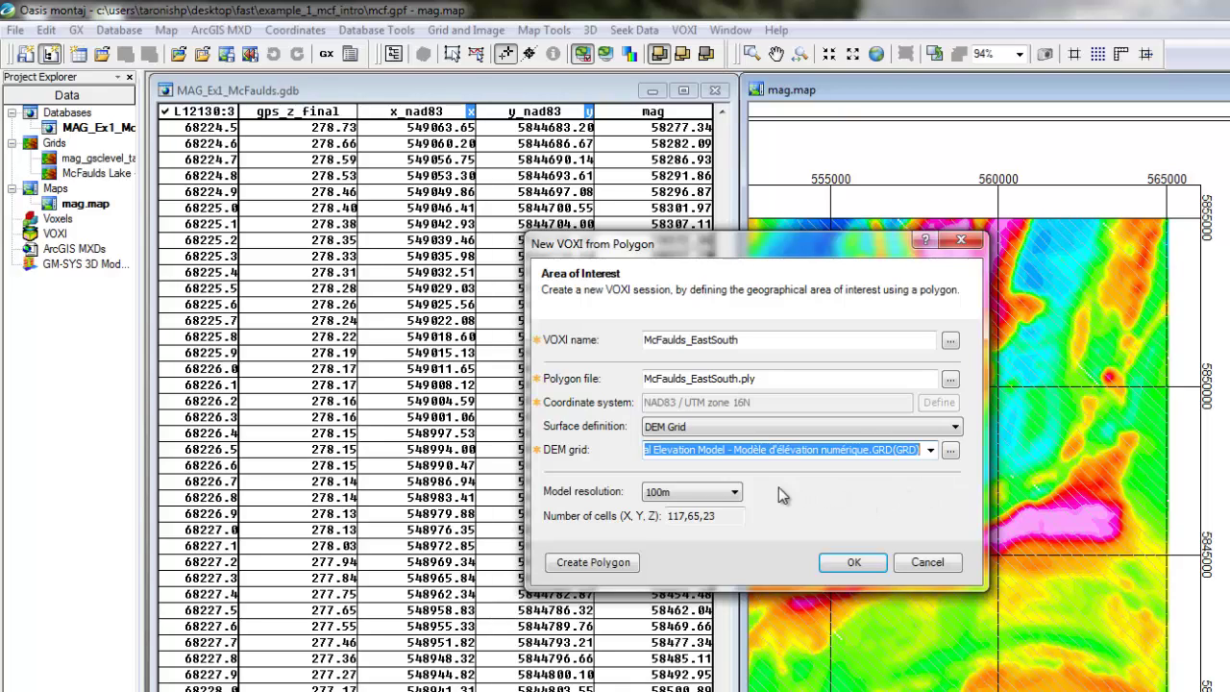
click(725, 496)
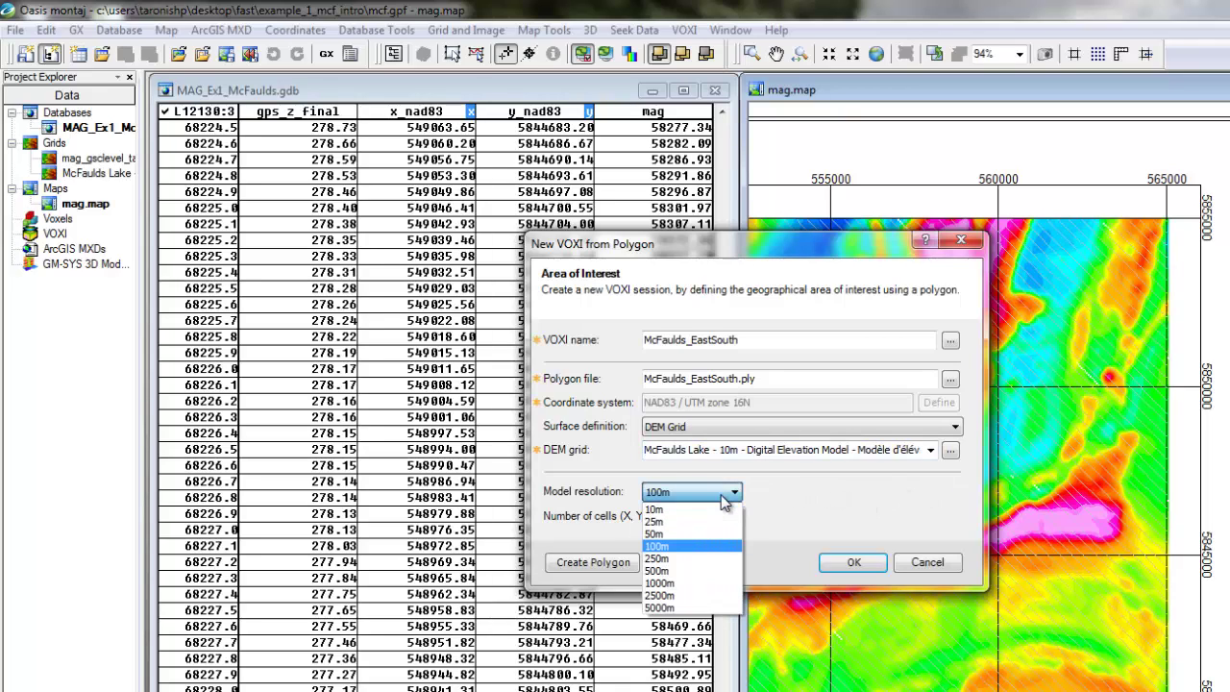
click(709, 558)
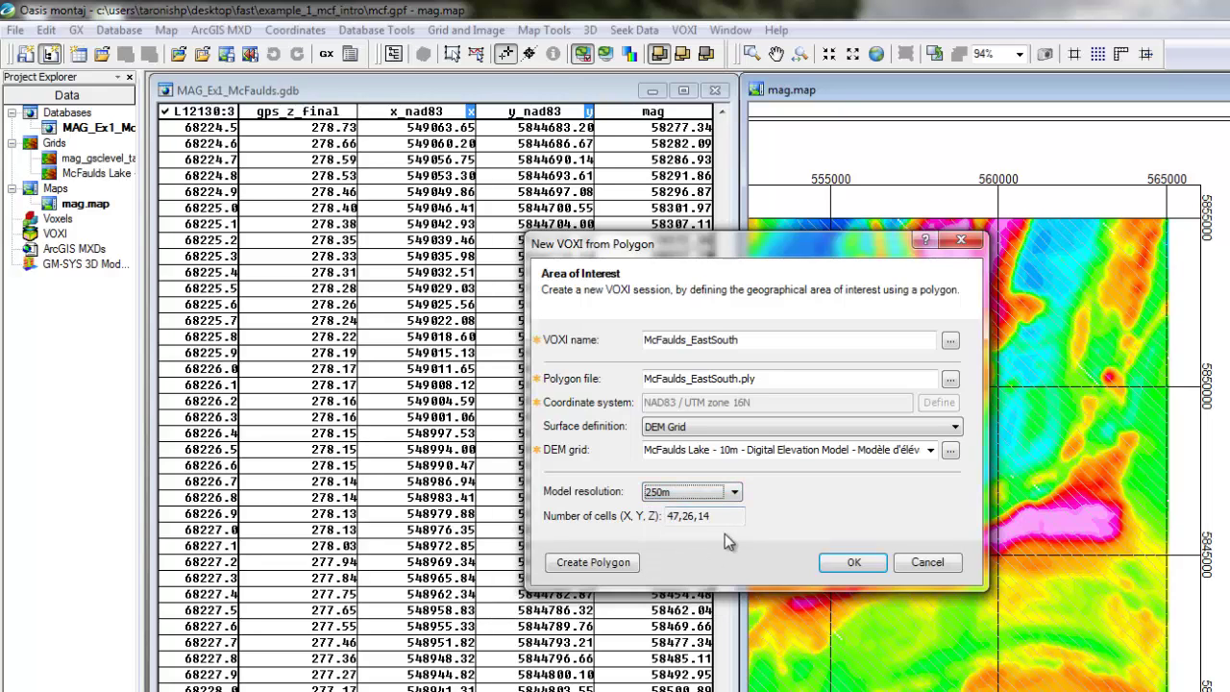
click(854, 564)
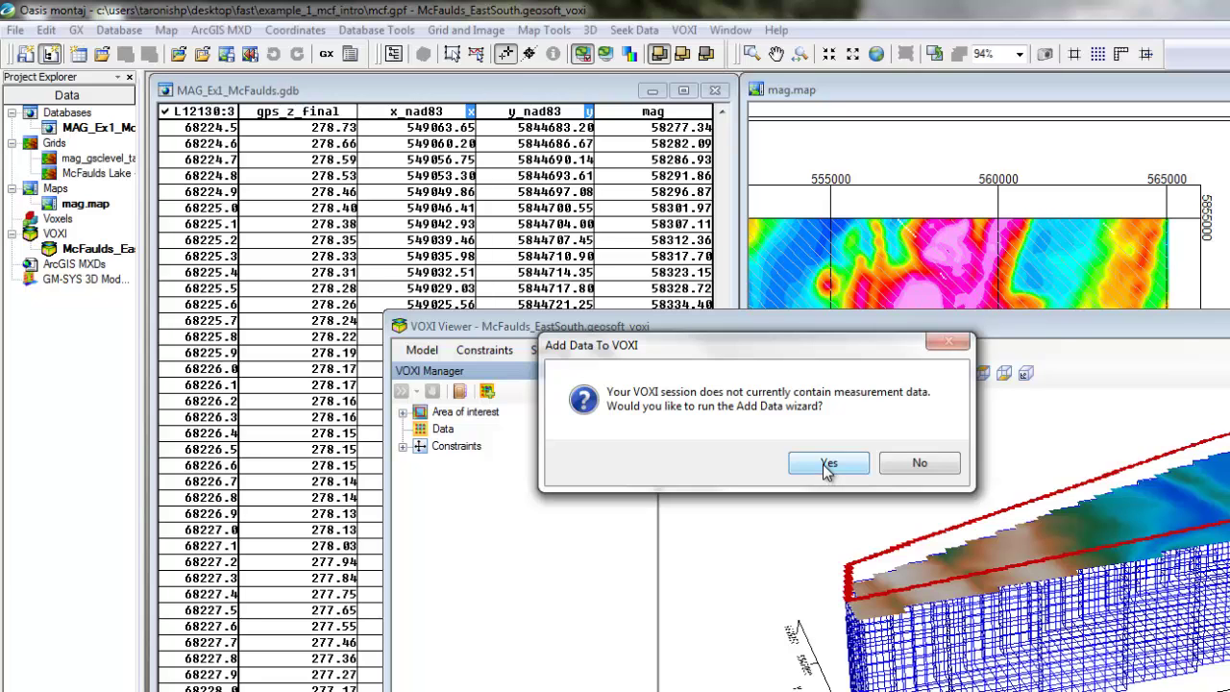
Step: Add survey data from MAG_Ex1_McFaulds.gdb with gps_z_final as sensor elevation, continuing to measurements
click(826, 465)
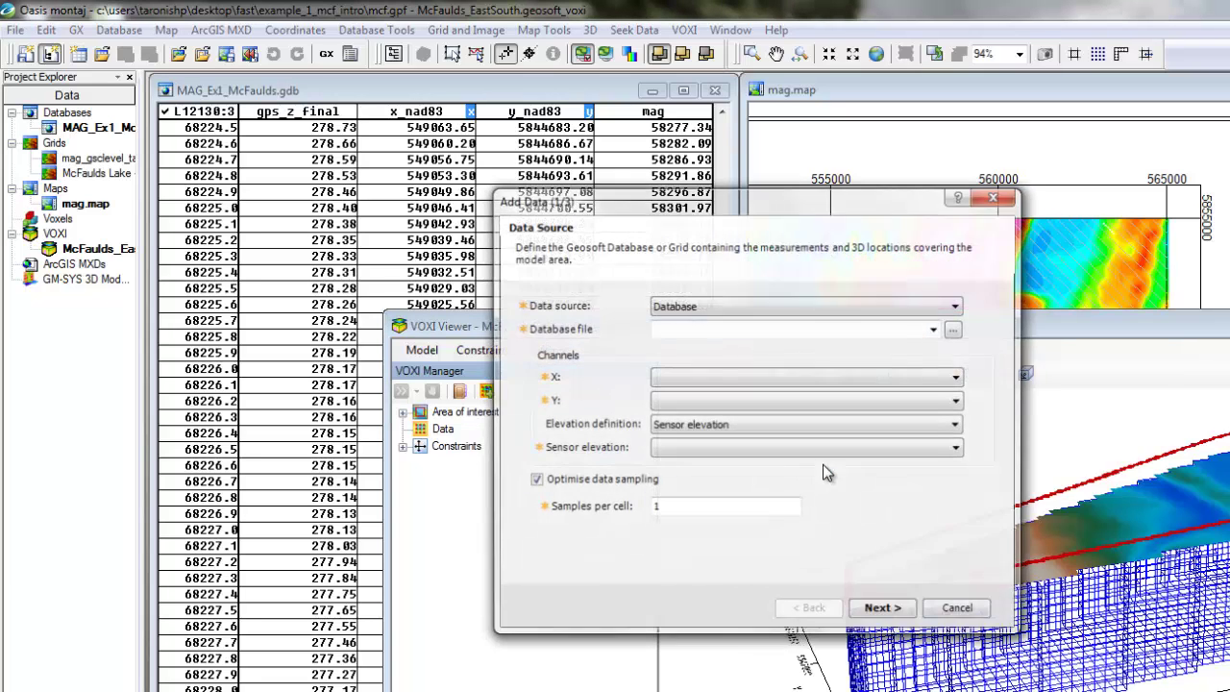
click(935, 331)
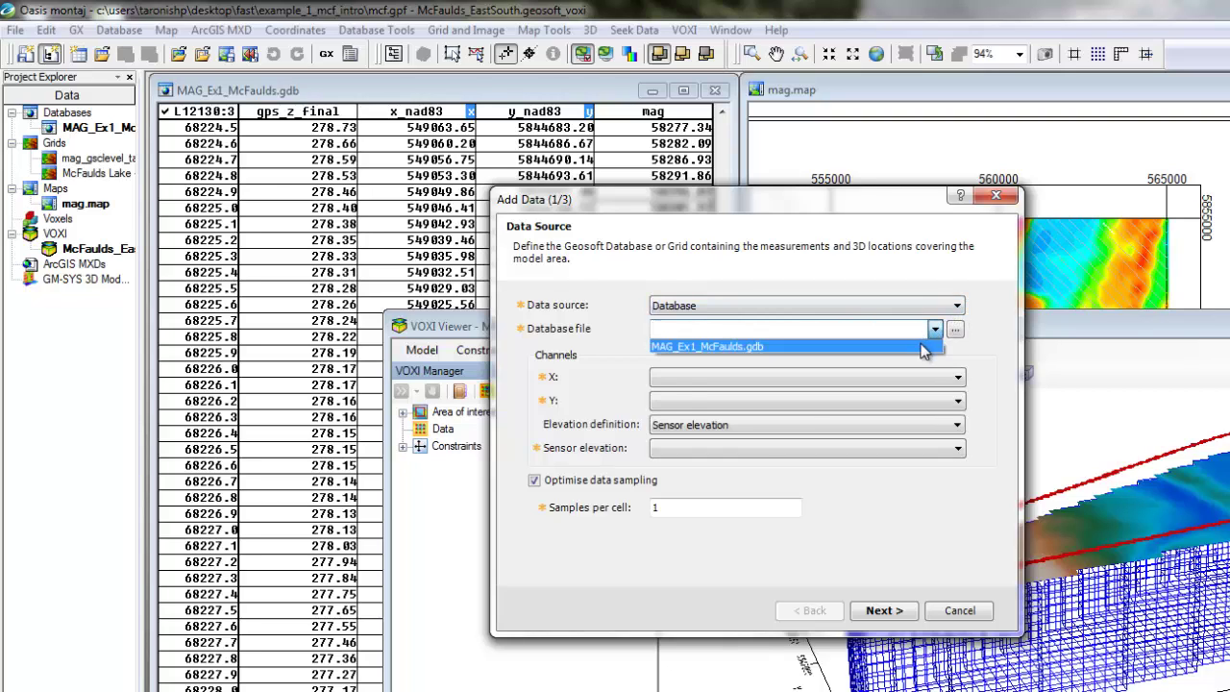
click(922, 348)
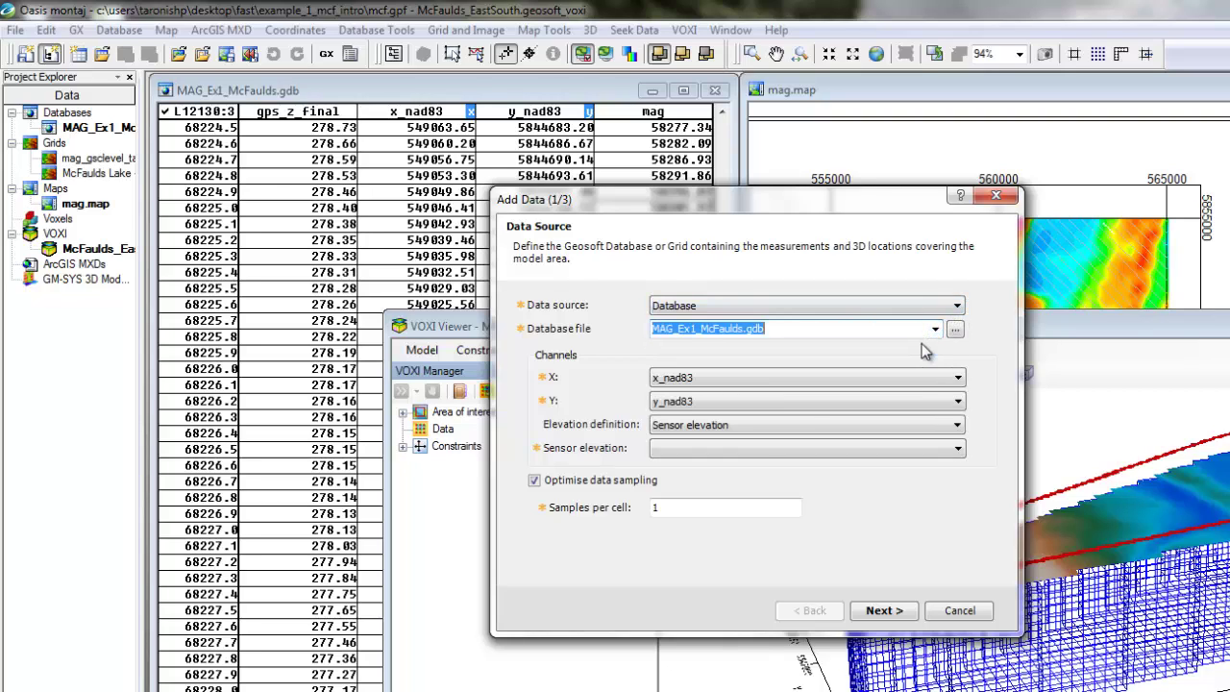
click(942, 454)
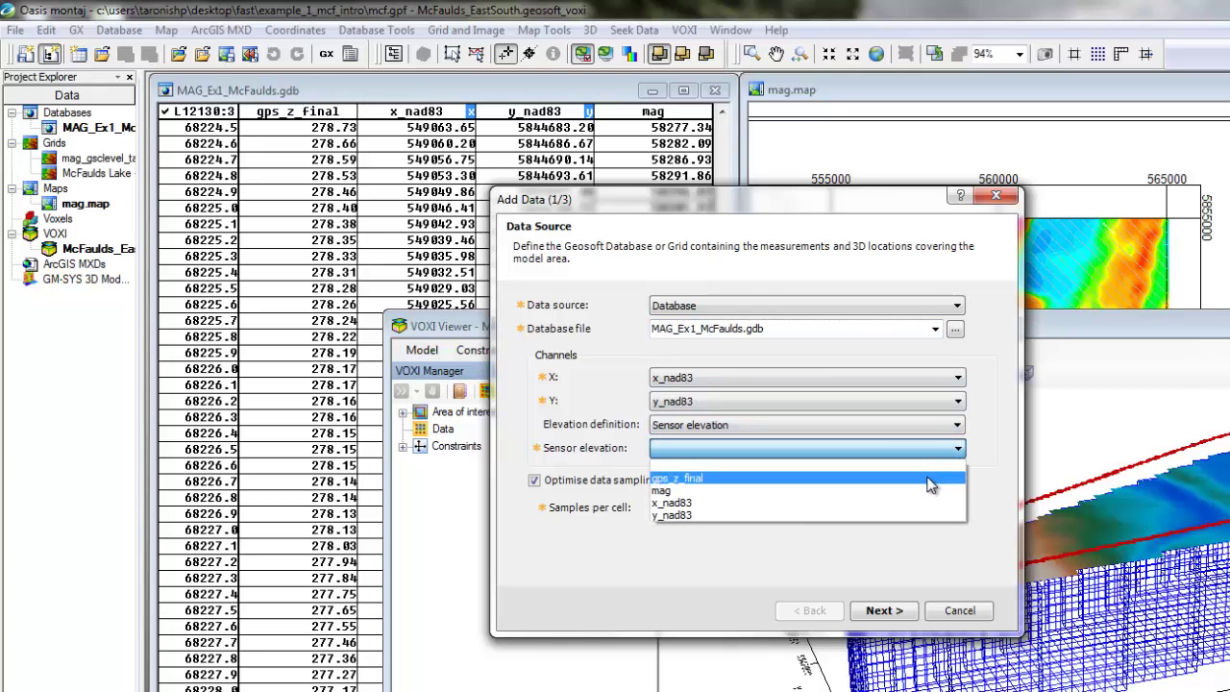
click(930, 480)
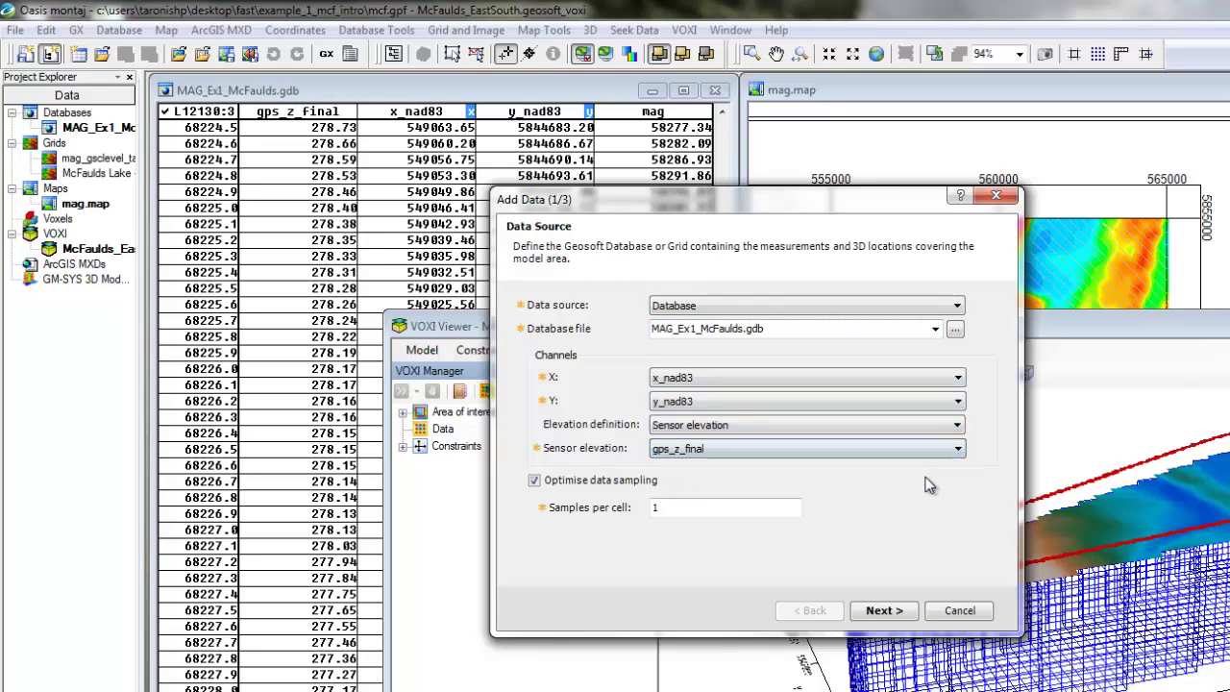
click(884, 611)
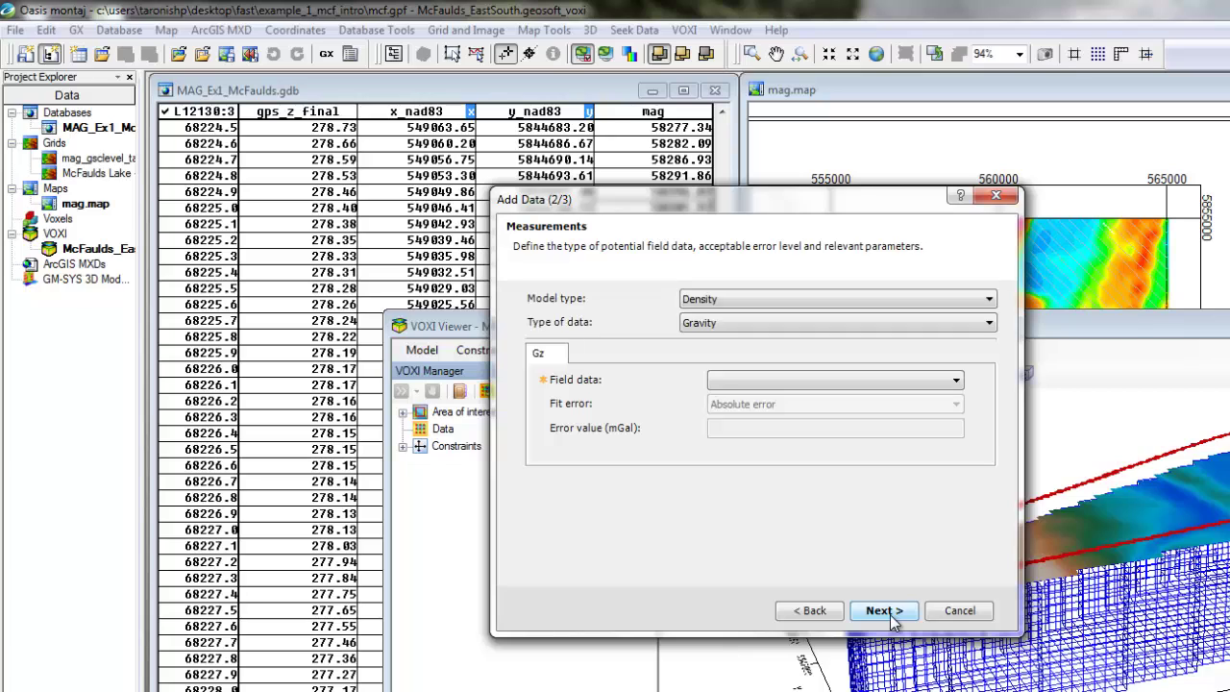
Step: Add the mag channel as susceptibility data with 25.85 nT error and linear-trend background removal
click(828, 298)
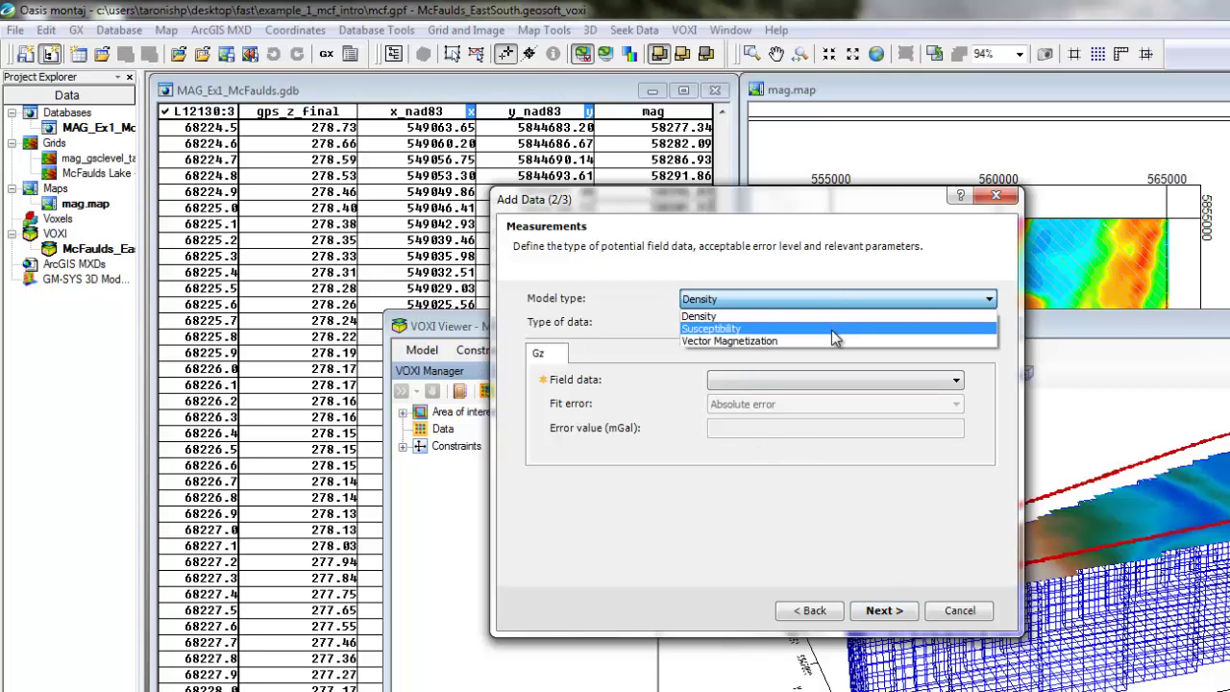
click(832, 330)
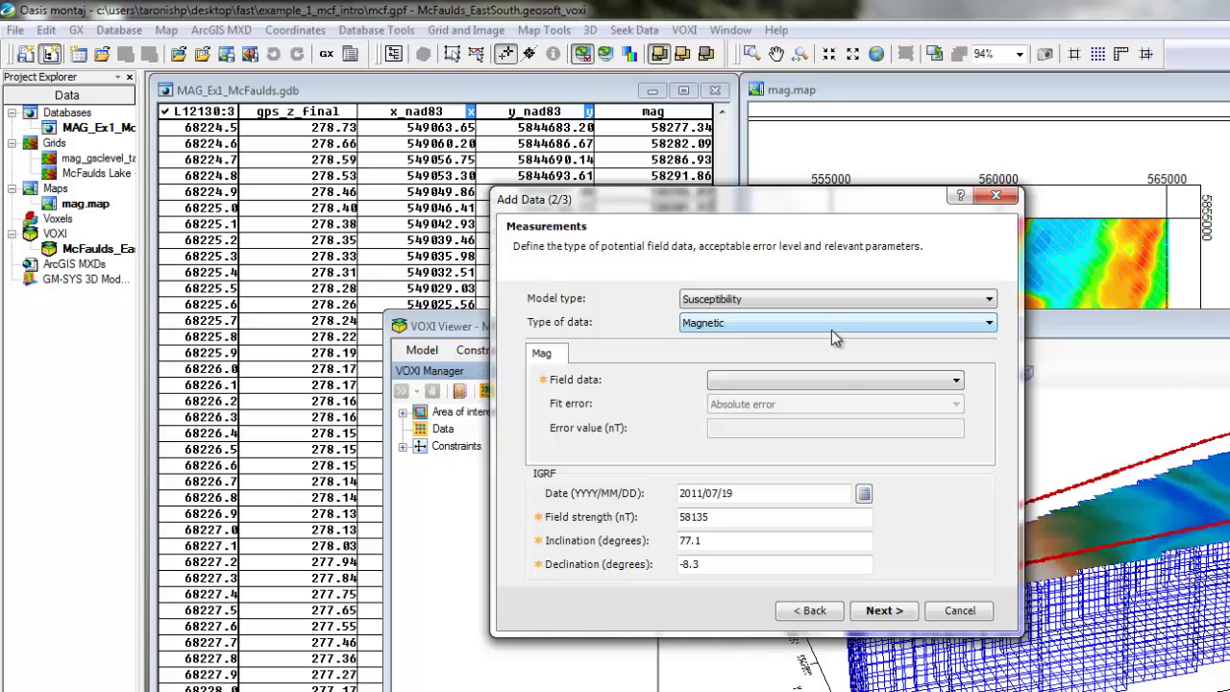
click(831, 380)
click(819, 399)
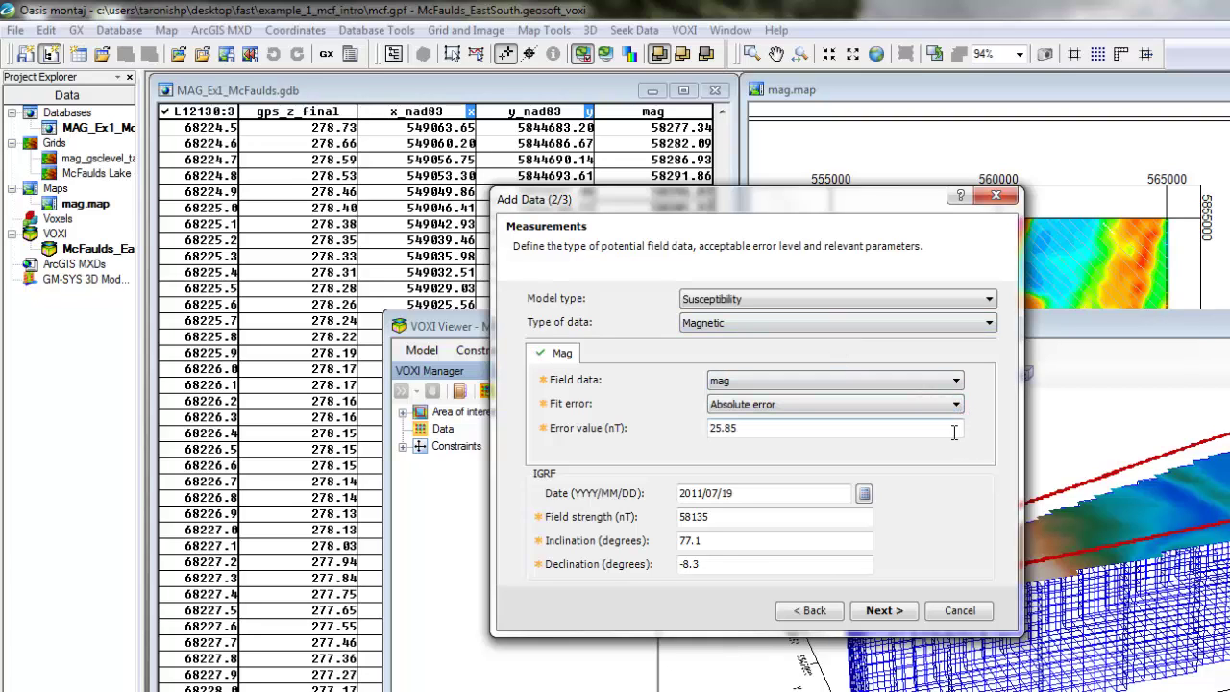
click(884, 611)
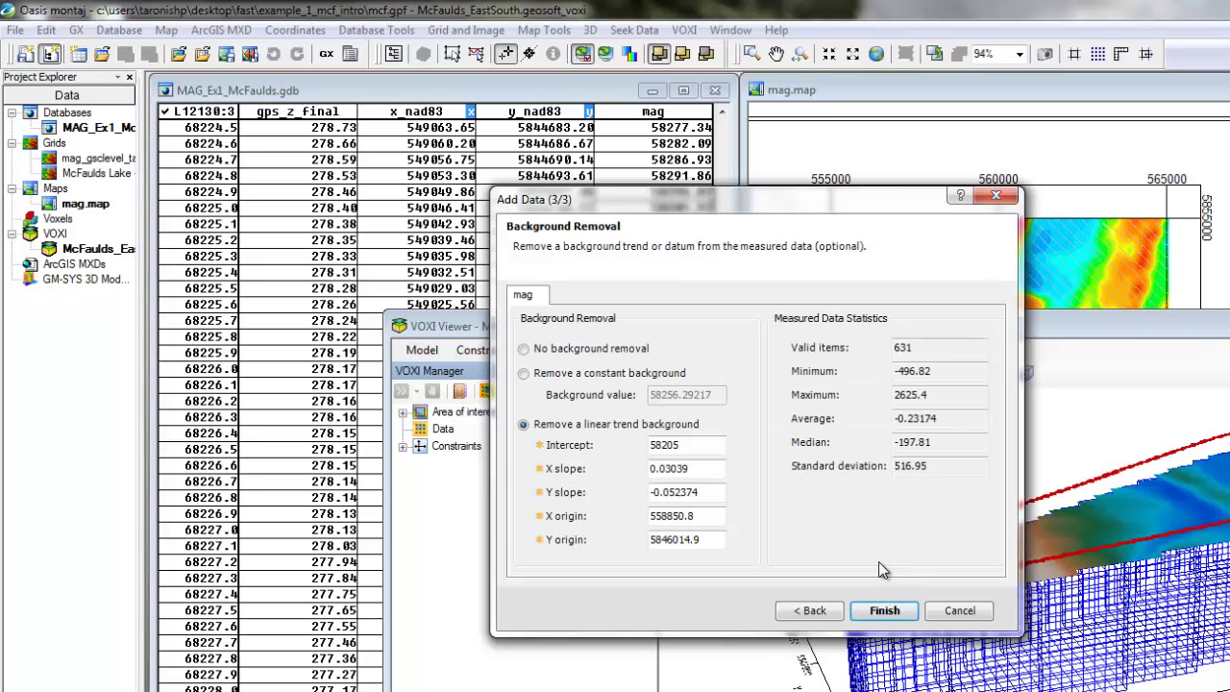
click(884, 611)
Step: Maximize the viewer, hide data locations and DEM, show Residual data Mag, and rotate the view
drag(231, 234, 0, 0)
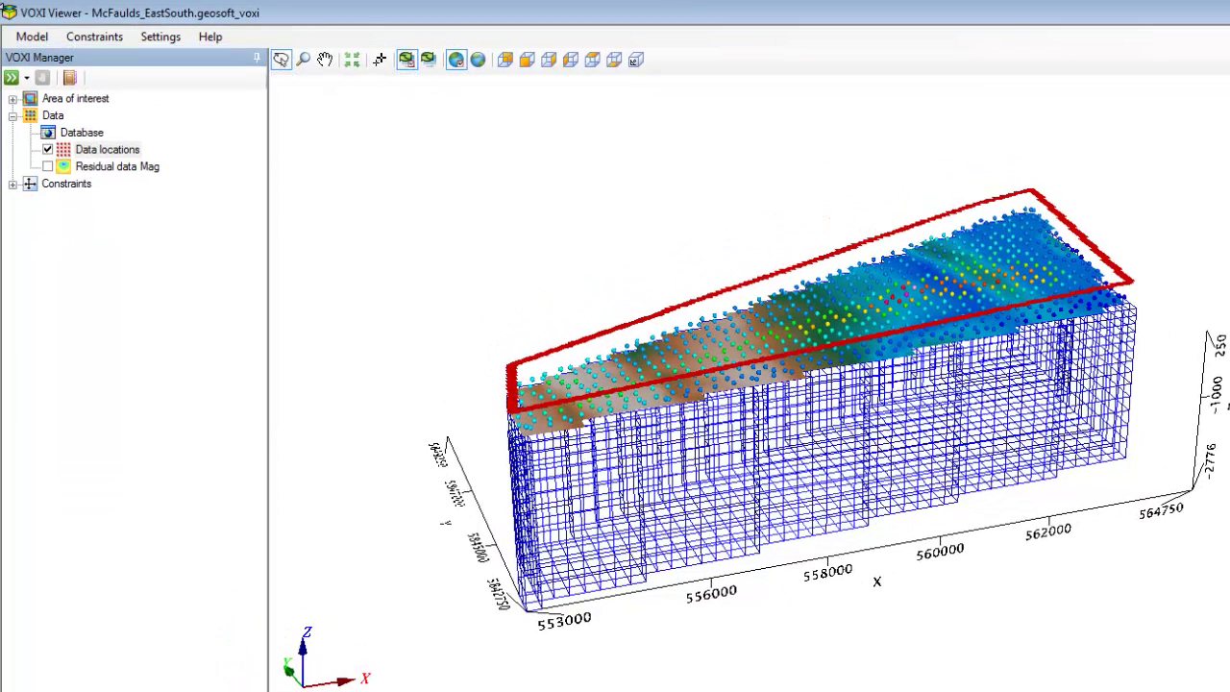
click(47, 149)
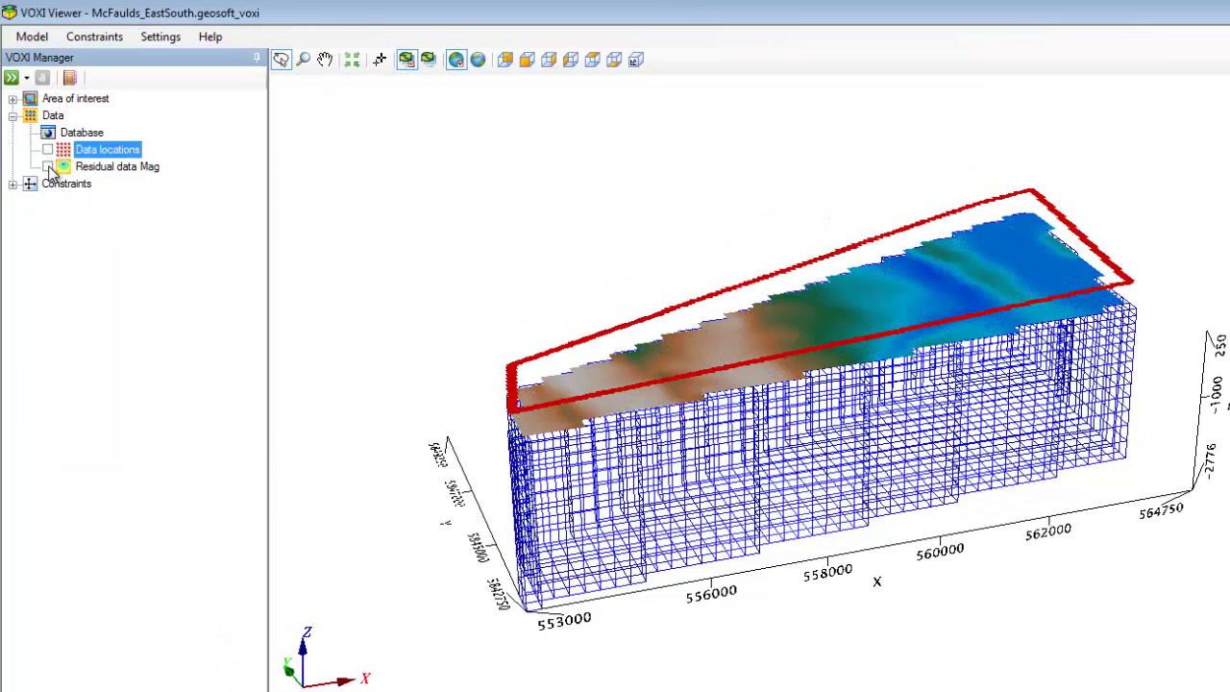
click(47, 166)
click(12, 98)
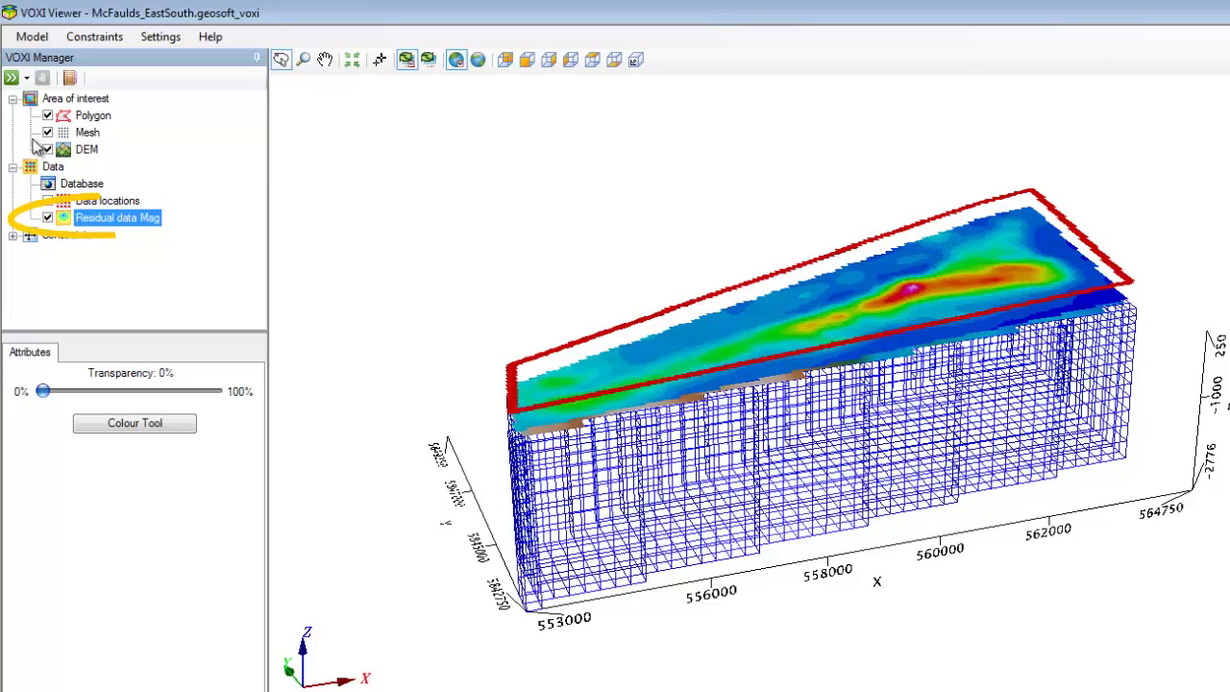
click(48, 149)
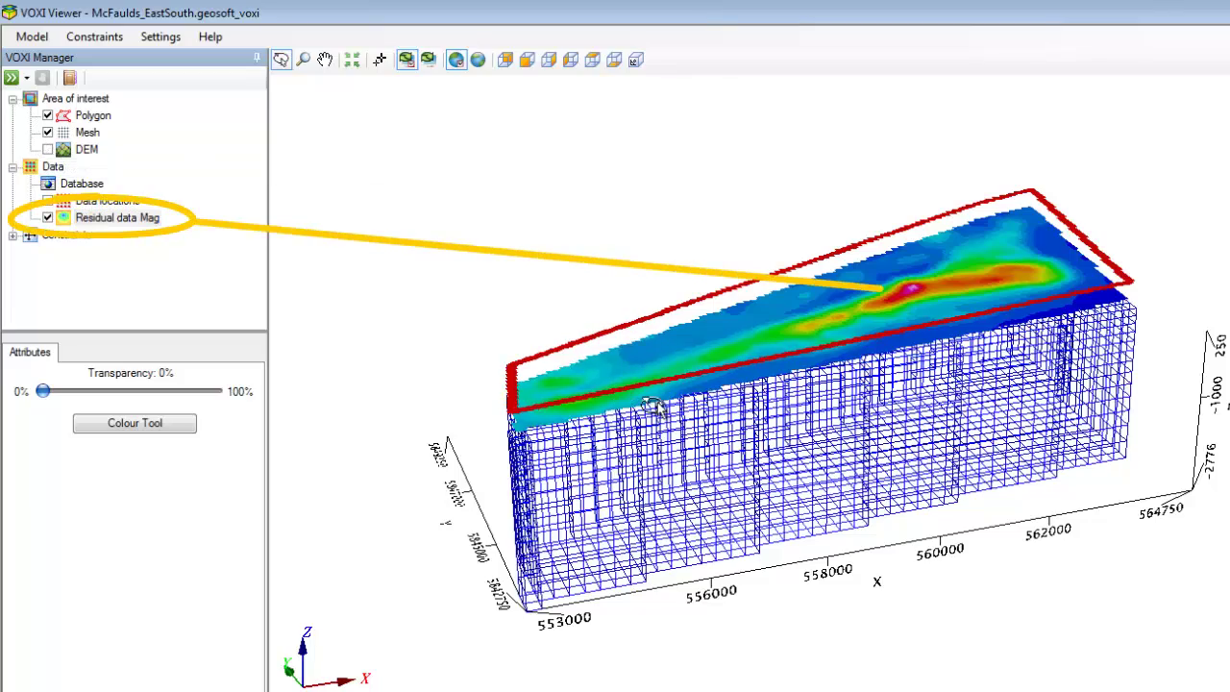
mouse_move(651, 393)
mouse_down()
mouse_move(786, 377)
mouse_move(742, 368)
mouse_up()
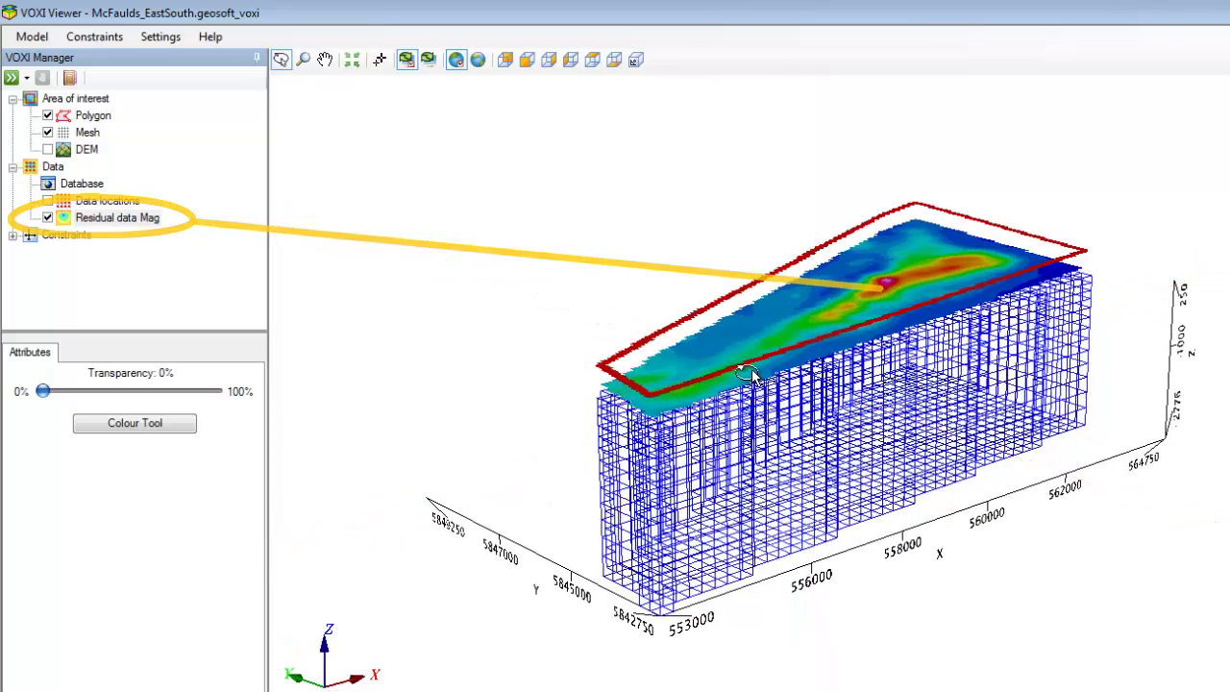
Step: Run the susceptibility inversion for the McFaulds_EastSouth model
click(11, 78)
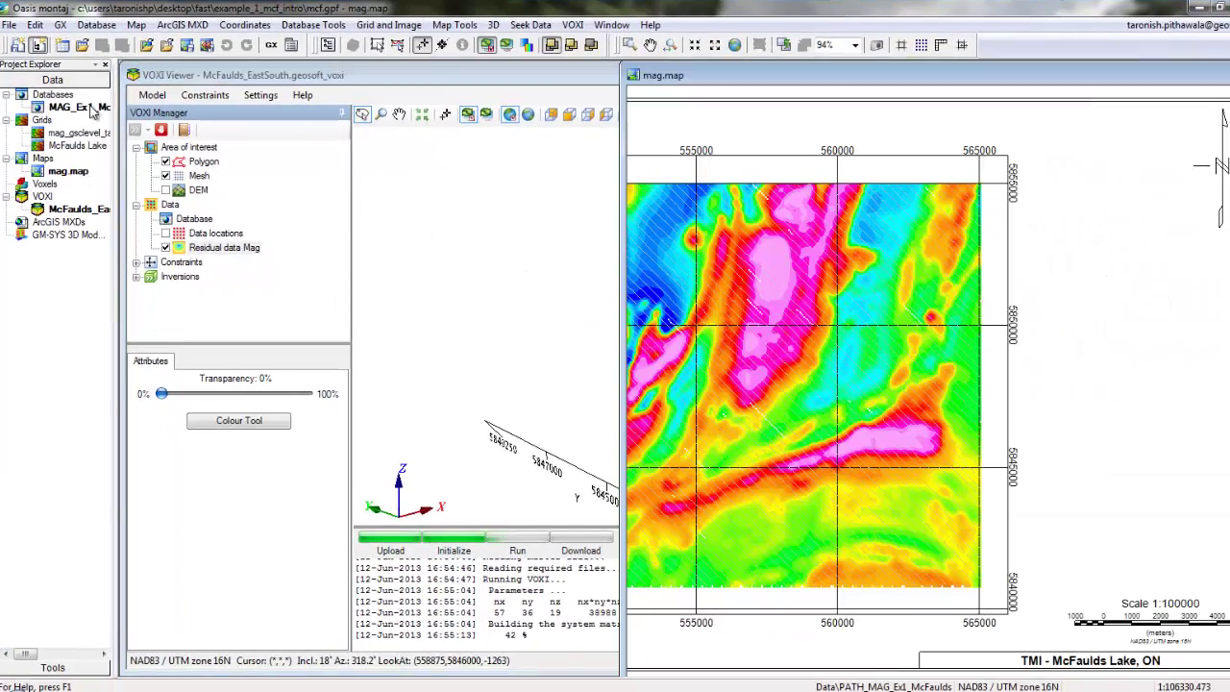
Step: Open the MAG_Ex1_McFaulds database and zoom the mag map to the 545000–550000 anomaly area
double_click(93, 113)
click(797, 417)
drag(797, 417, 851, 397)
scroll(851, 397, up, 5)
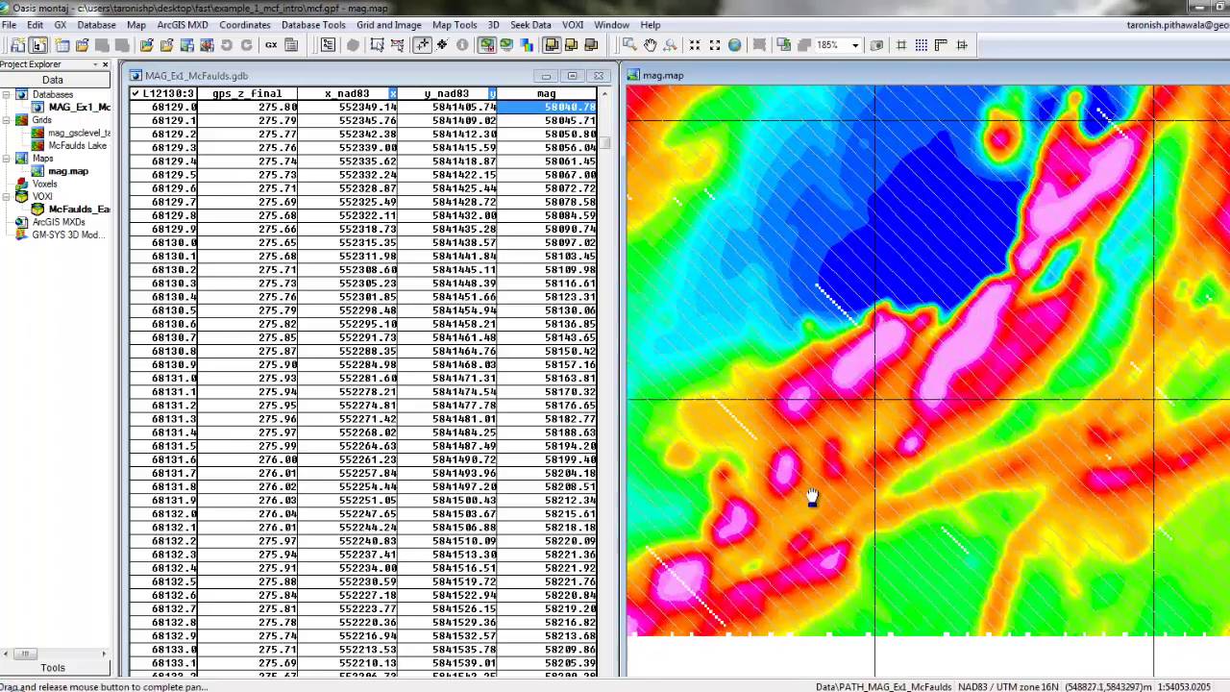
drag(825, 493, 974, 420)
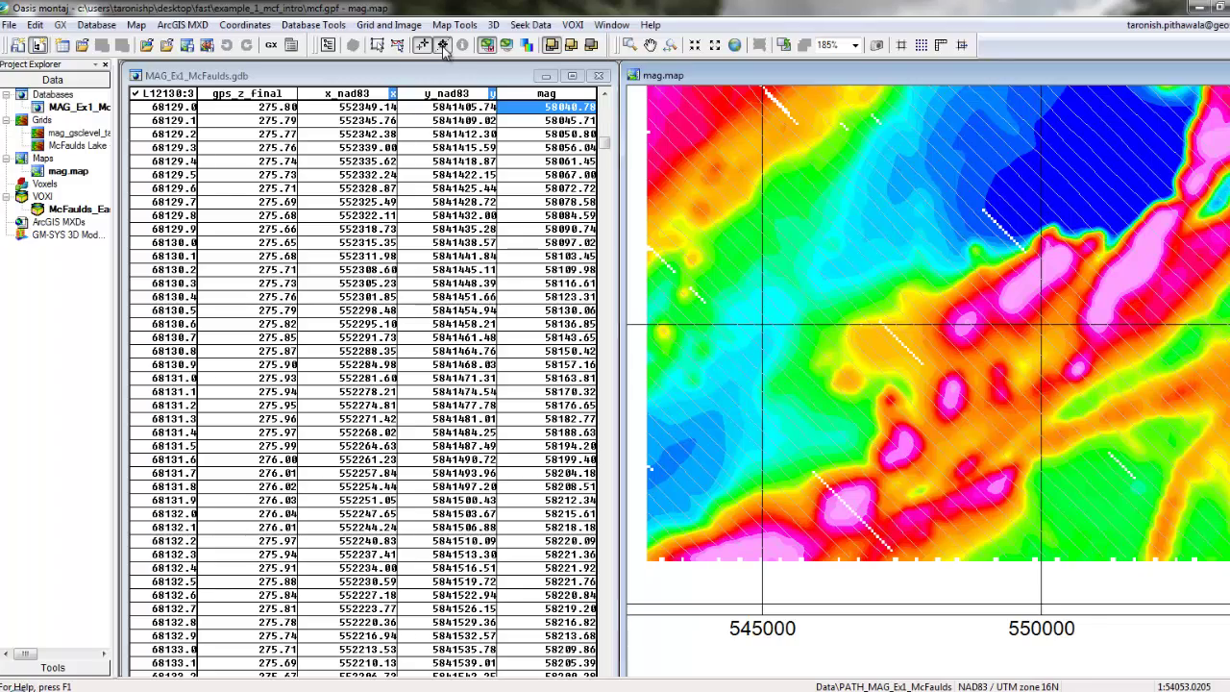
Step: Link two picked anomaly points to their database rows, then return to the McFaulds_EastSouth VOXI
click(444, 45)
click(889, 438)
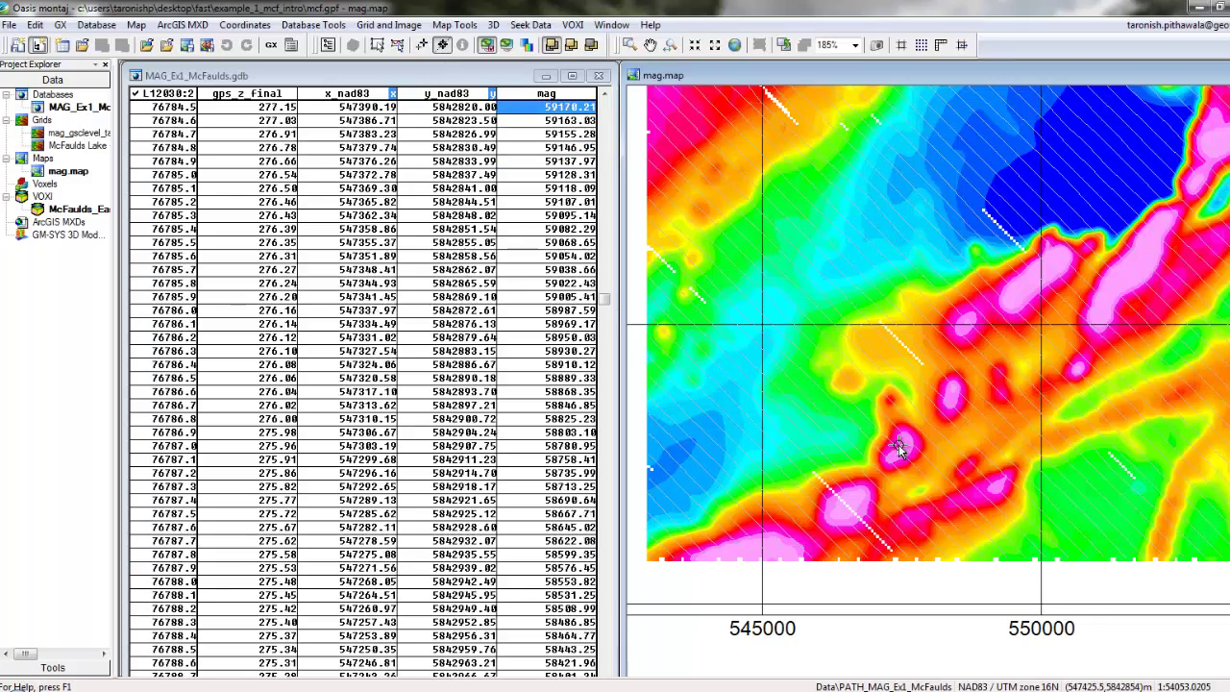
click(900, 447)
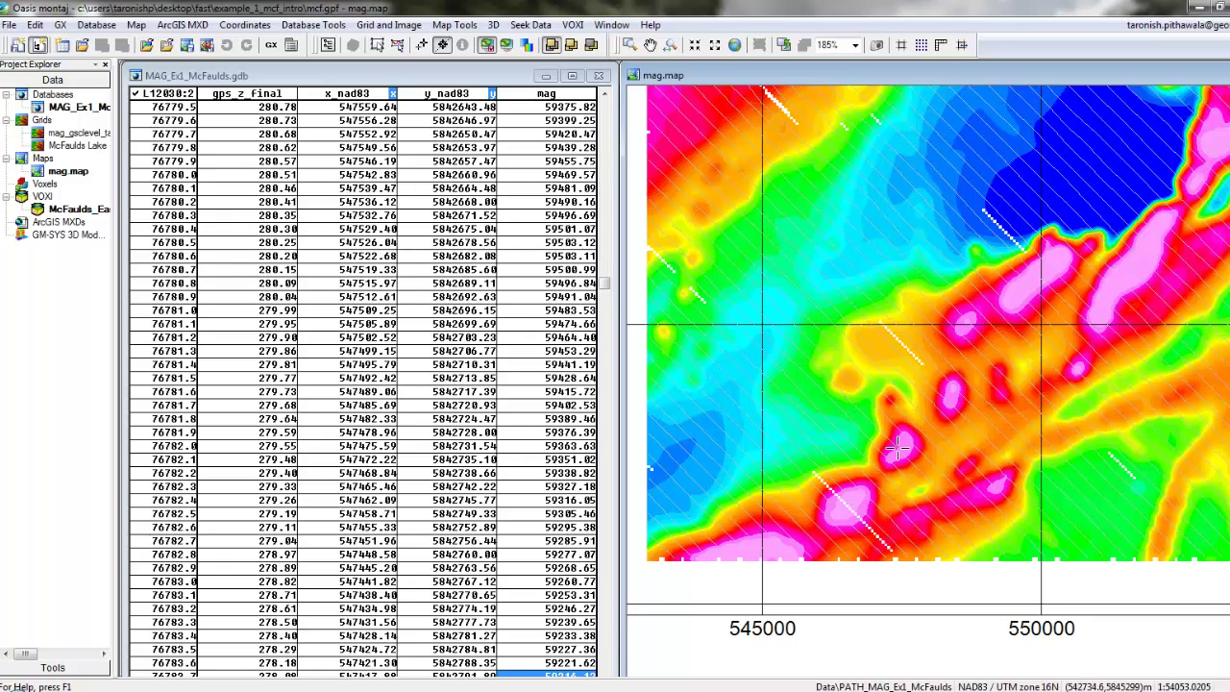
double_click(95, 215)
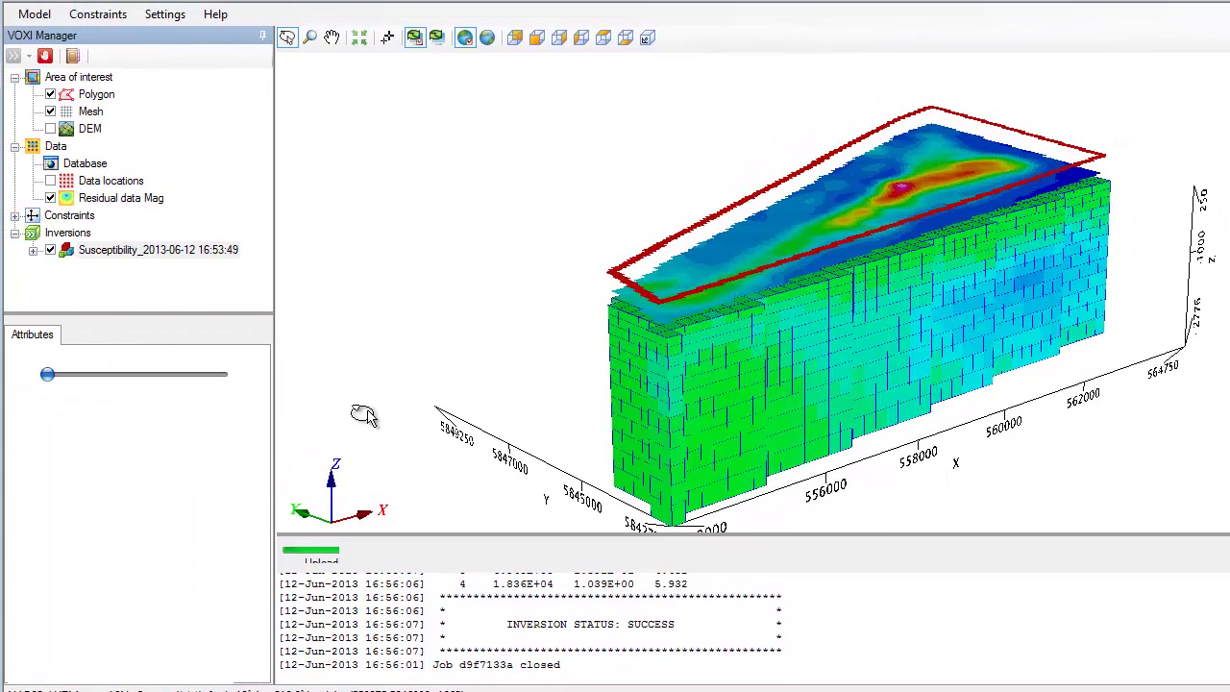
Step: Clip the susceptibility result to 0.034–0.15 and rotate to view the remaining high-susceptibility body
click(34, 250)
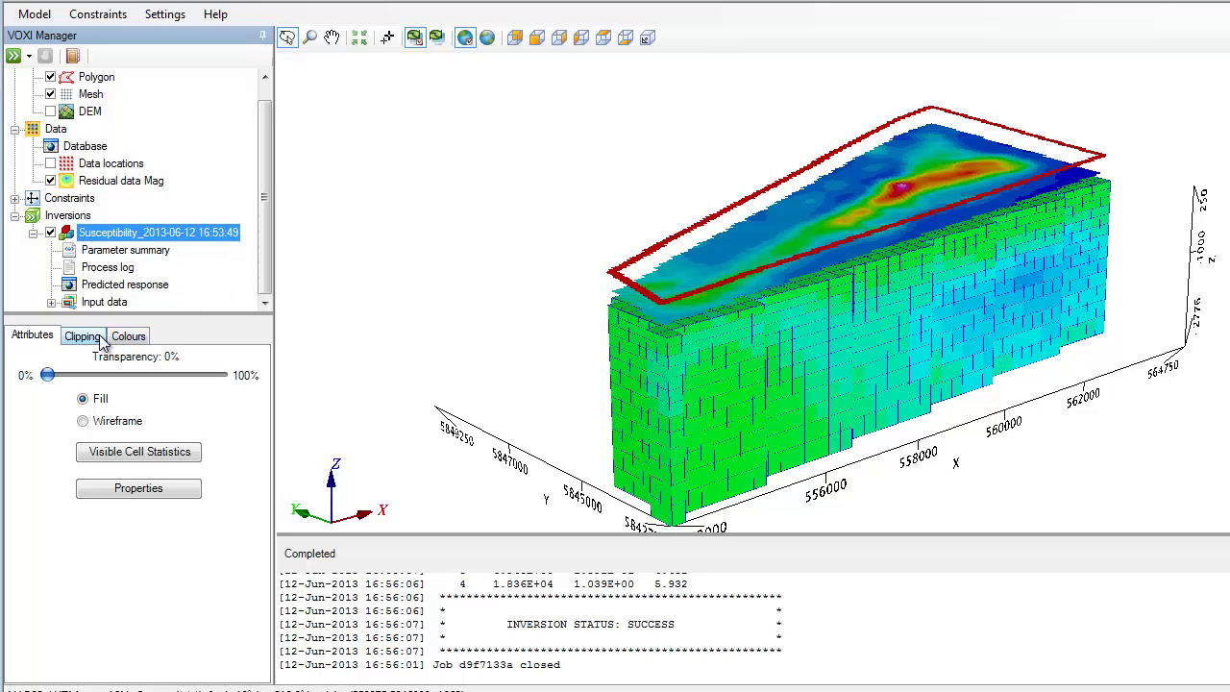
click(83, 337)
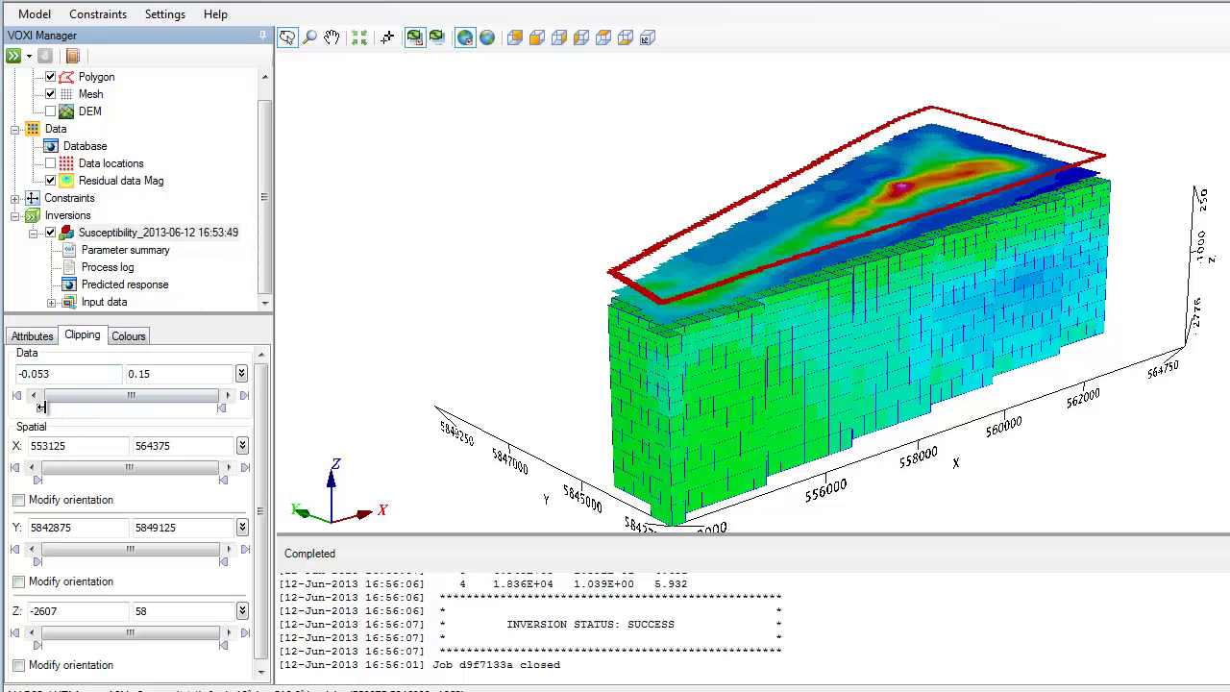
drag(40, 407, 115, 399)
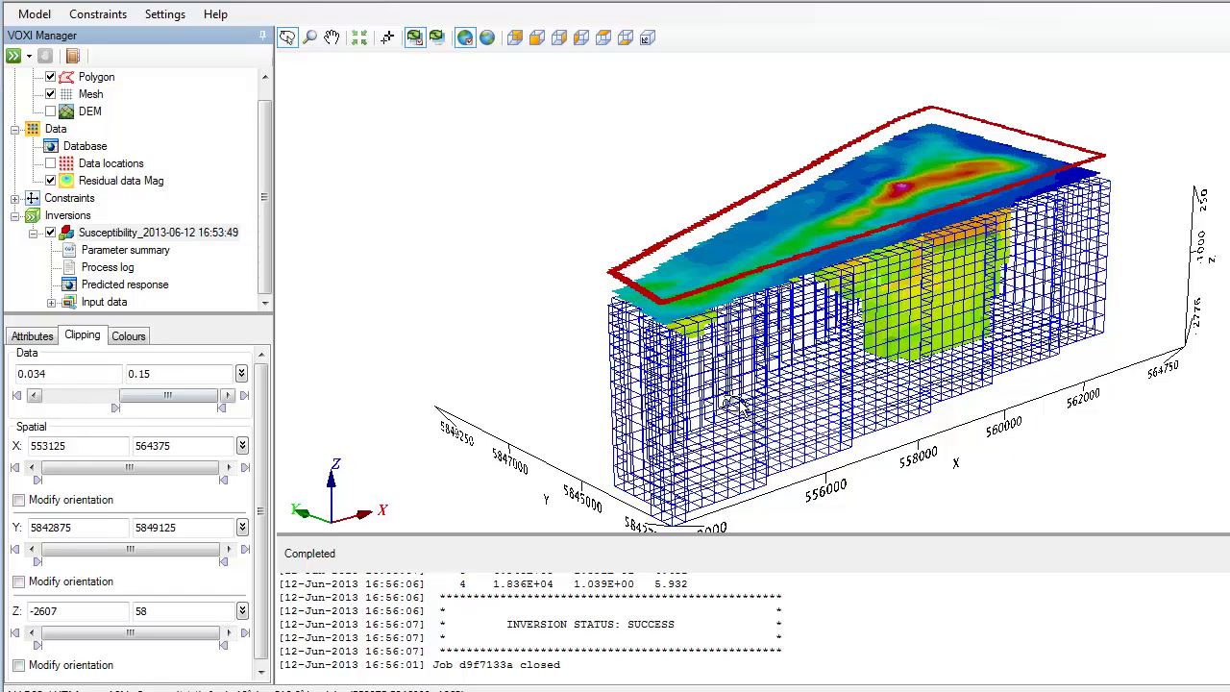
drag(910, 351, 779, 333)
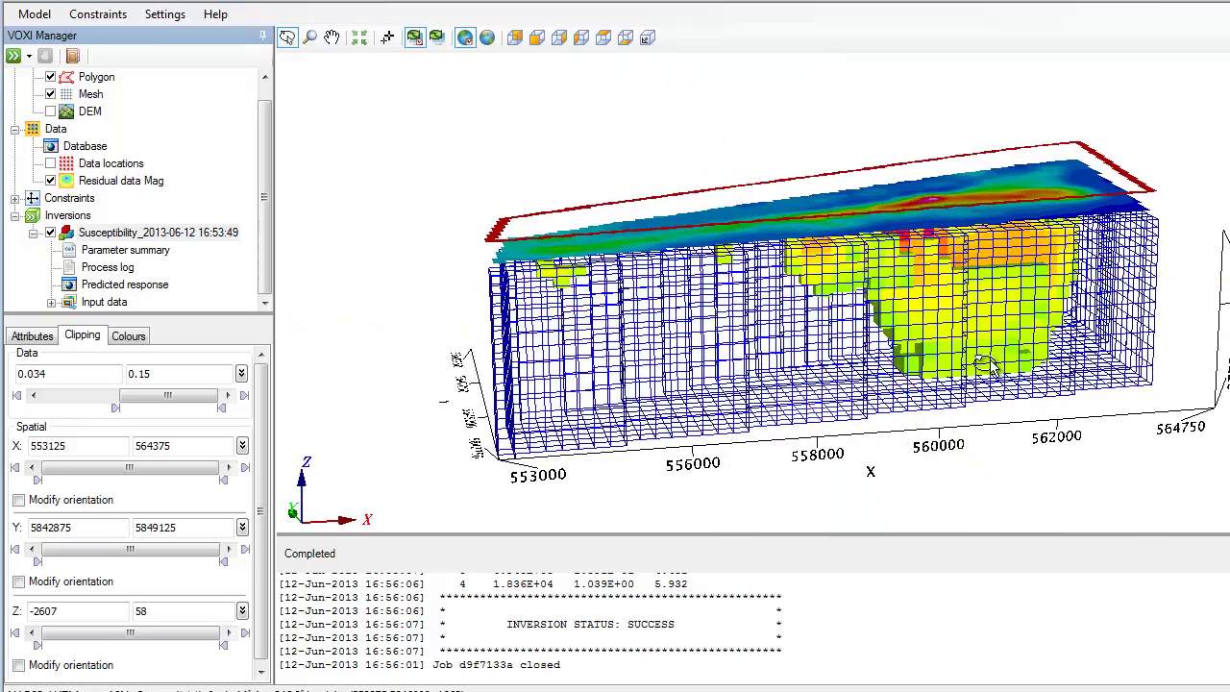